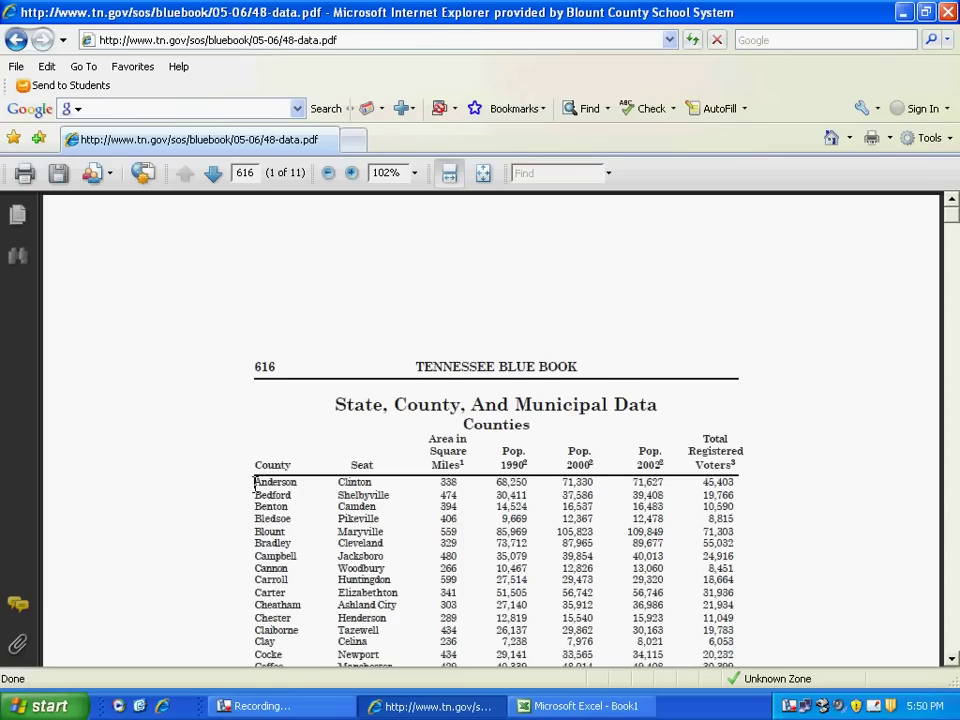
# Copy the Anderson-through-Knox county rows from the Tennessee Blue Book PDF table.
pyautogui.moveTo(254, 484); pyautogui.dragTo(736, 598)
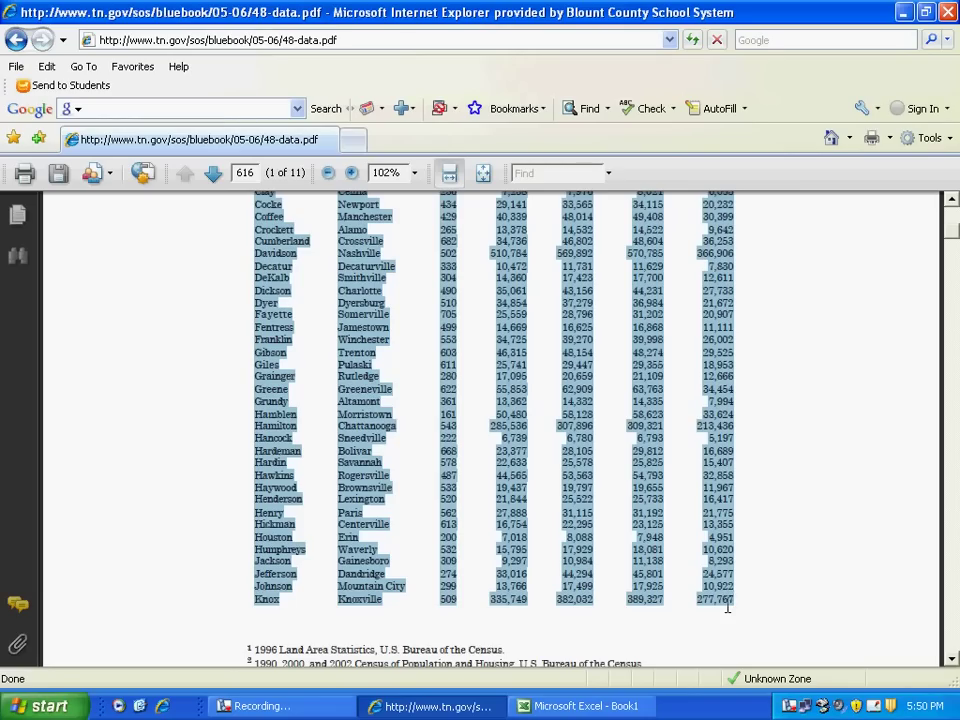
pyautogui.rightClick(272, 355)
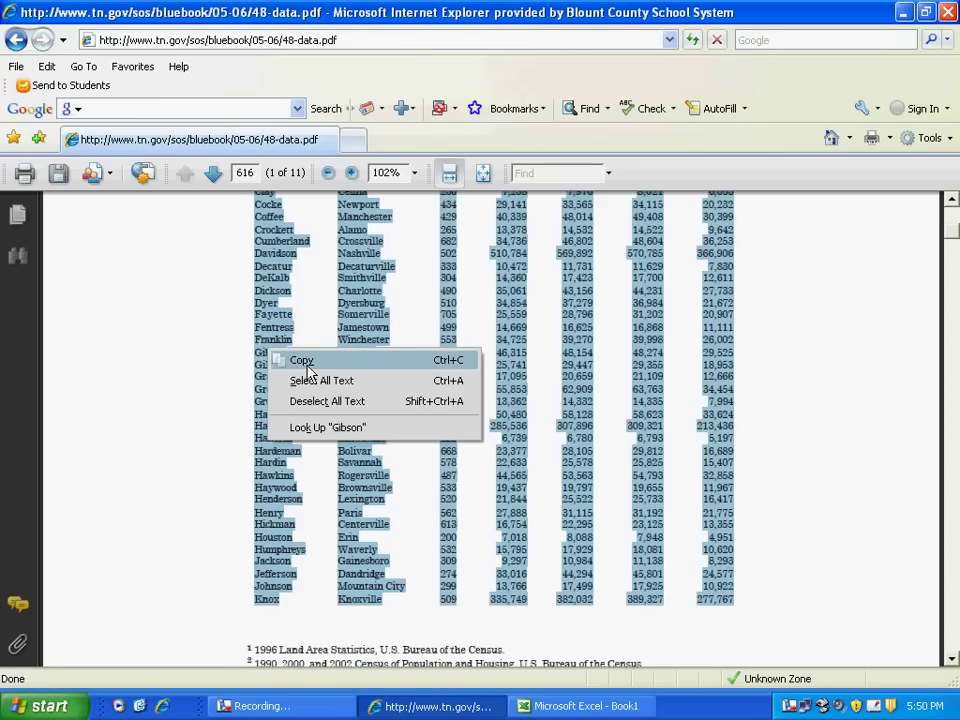
pyautogui.click(305, 361)
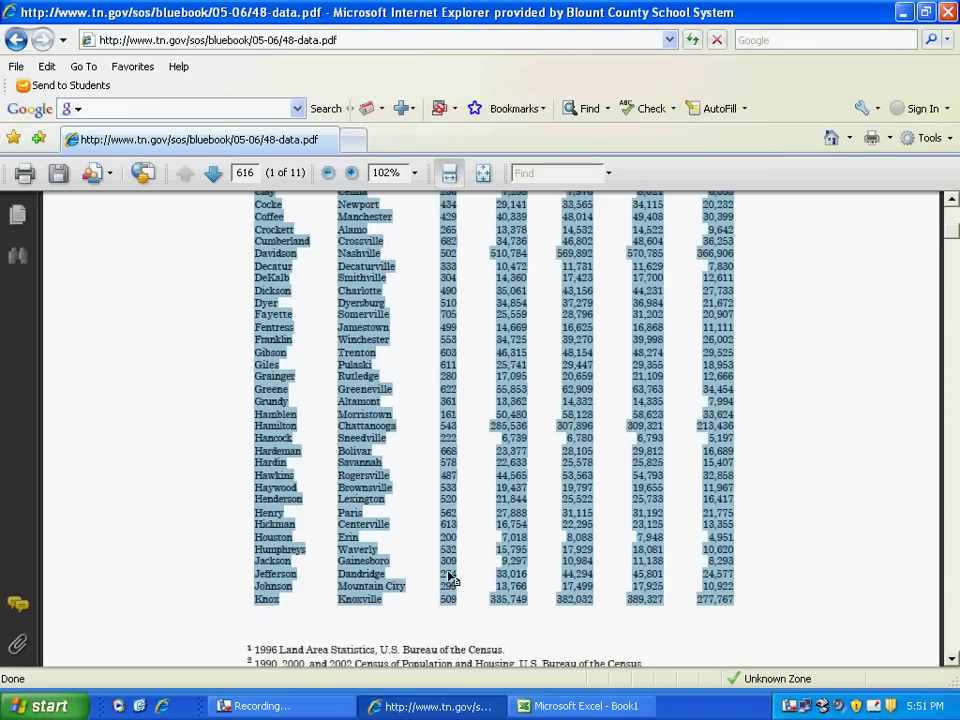
# Paste the copied county rows into the Excel sheet starting at cell B2.
pyautogui.click(540, 707)
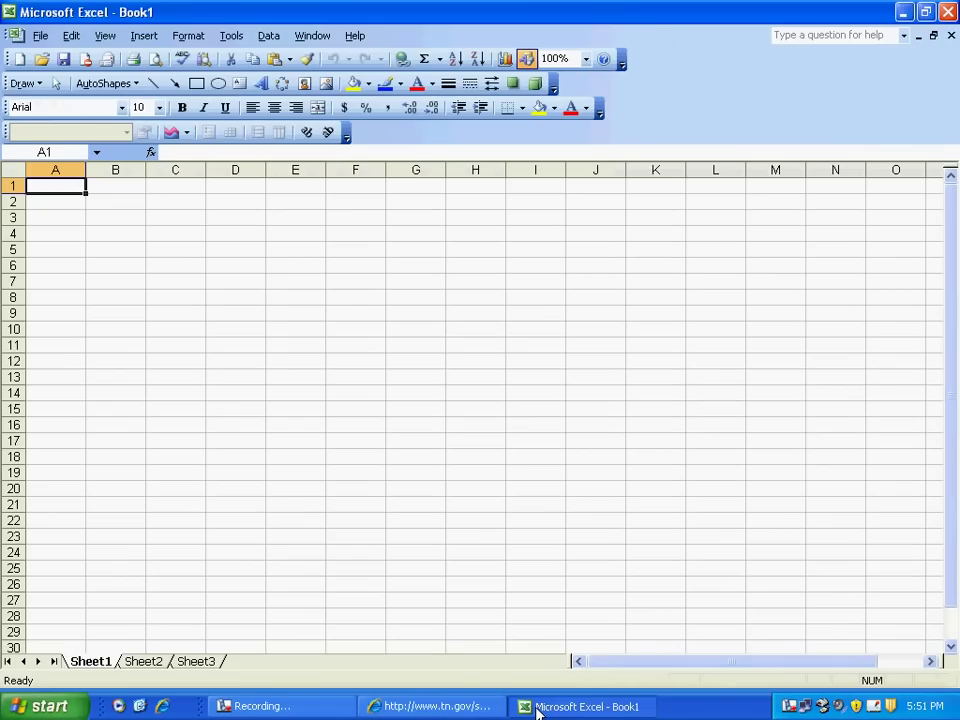
pyautogui.click(112, 203)
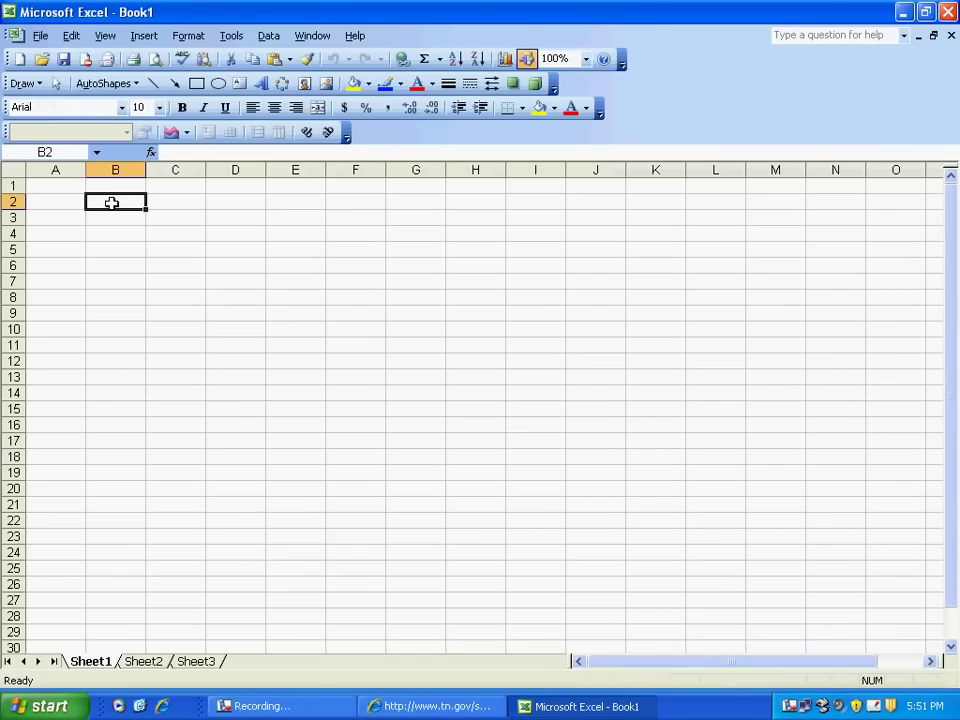
pyautogui.rightClick(113, 205)
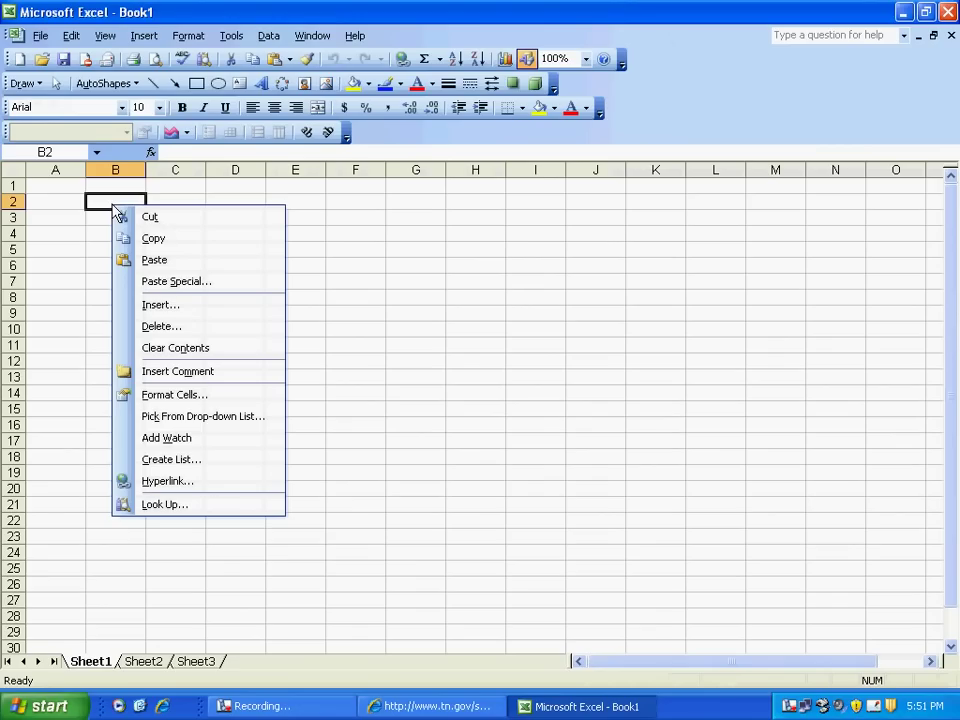
pyautogui.click(147, 262)
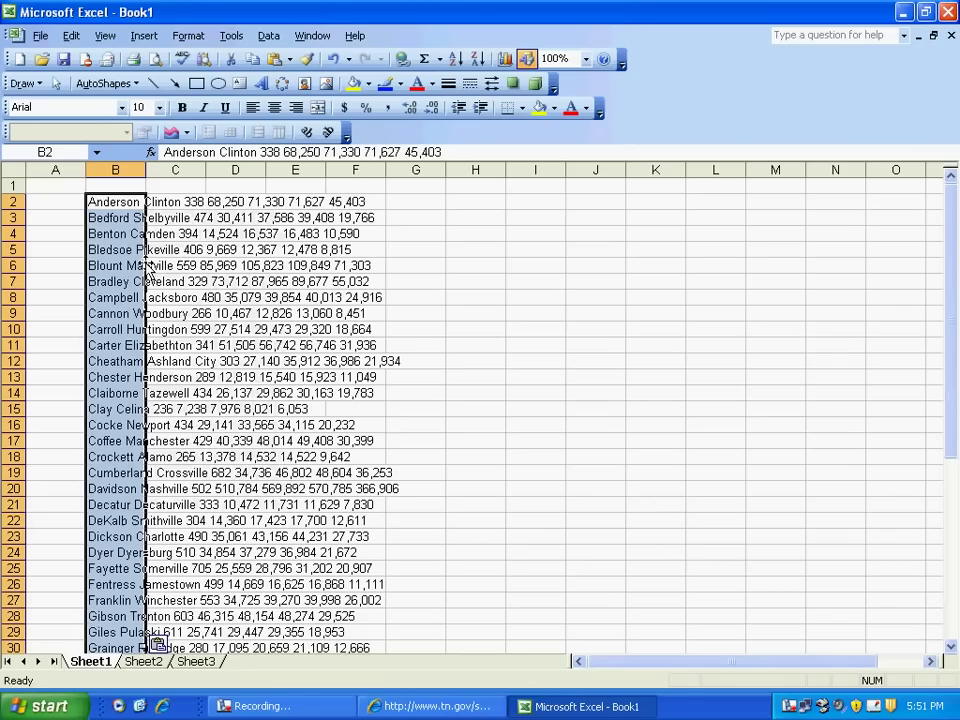
# Select the pasted rows in B2:B48 and launch Data > Text to Columns.
pyautogui.click(410, 343)
pyautogui.moveTo(111, 202); pyautogui.dragTo(107, 536)
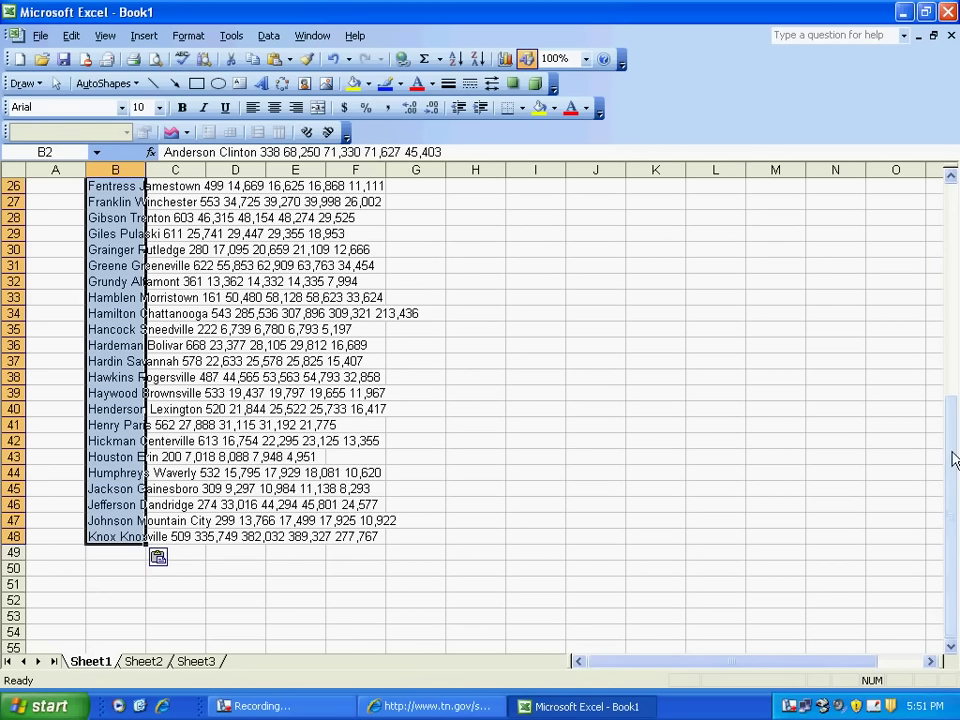
pyautogui.click(953, 270)
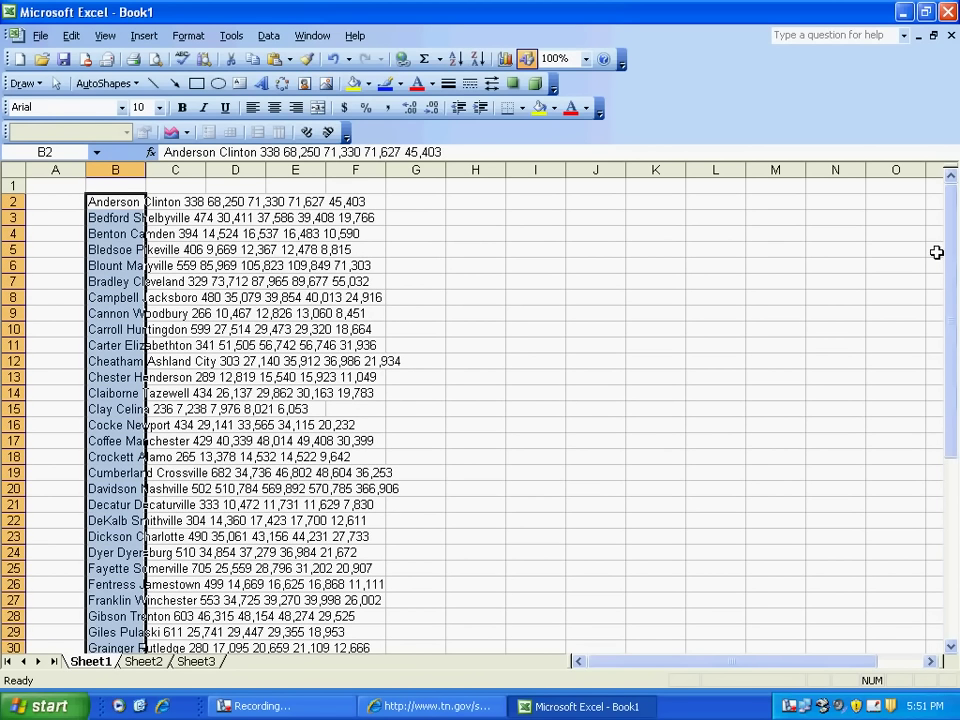
pyautogui.click(267, 37)
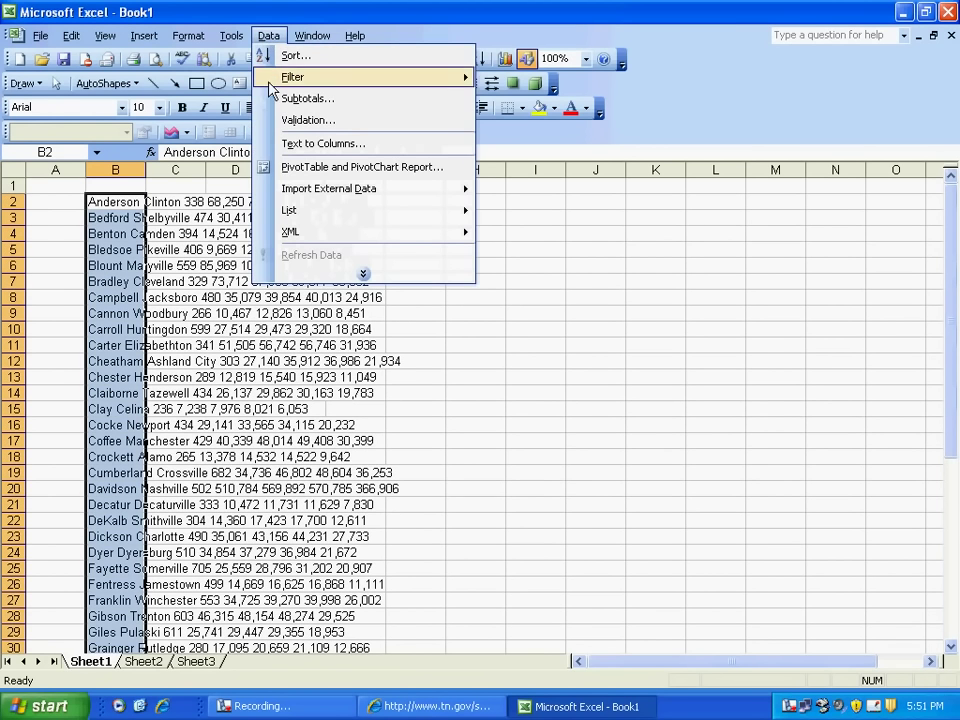
pyautogui.click(292, 148)
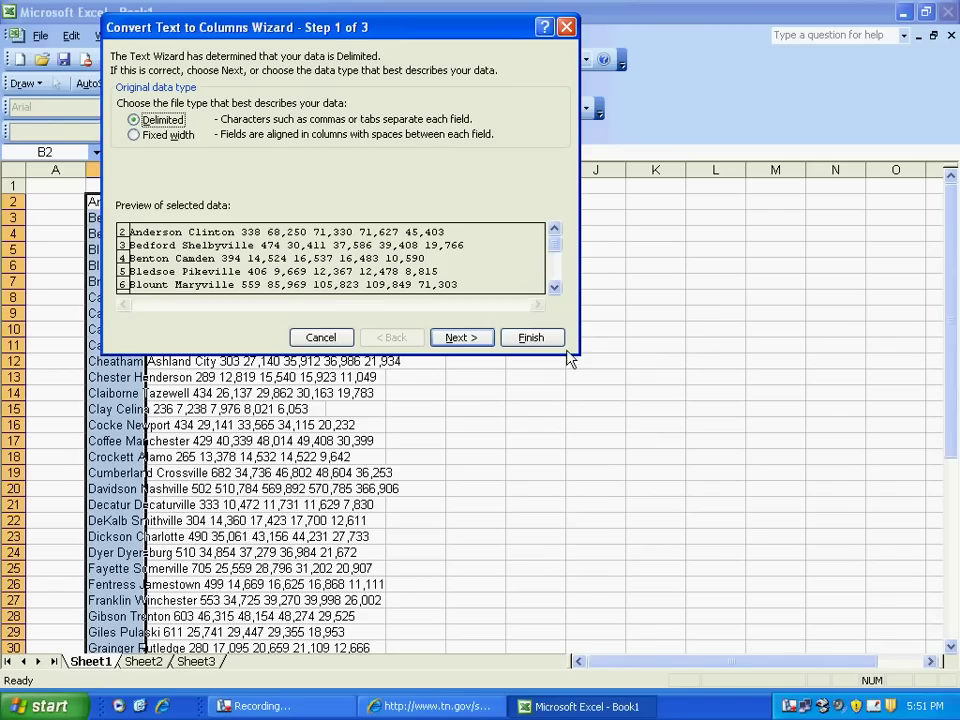
# Split the rows as delimited text using Space instead of Tab as the delimiter.
pyautogui.click(466, 340)
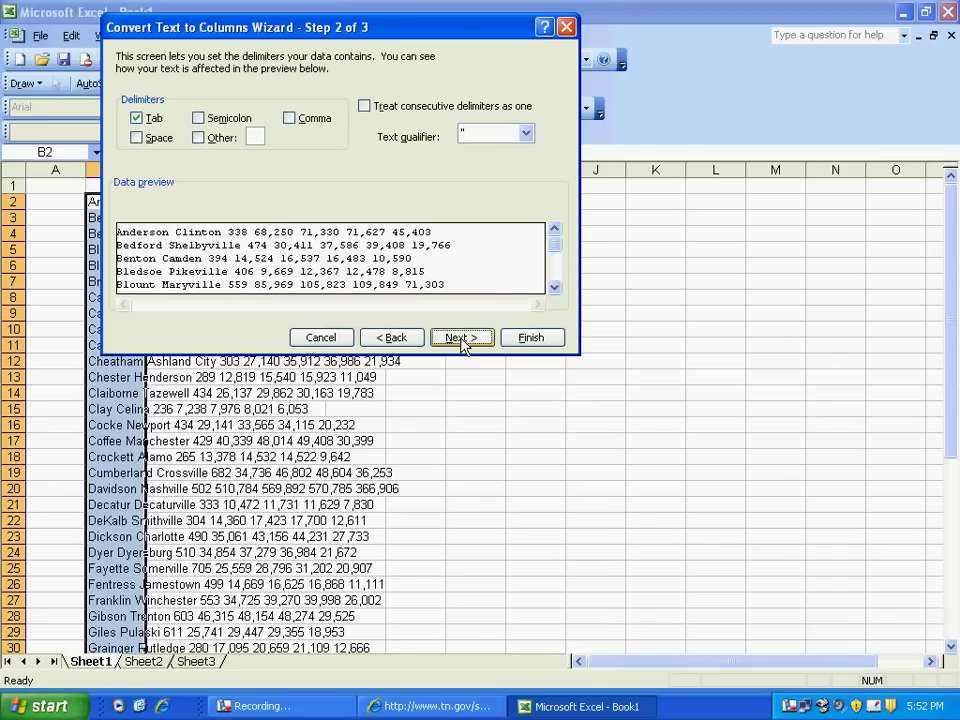
pyautogui.click(140, 119)
pyautogui.click(137, 139)
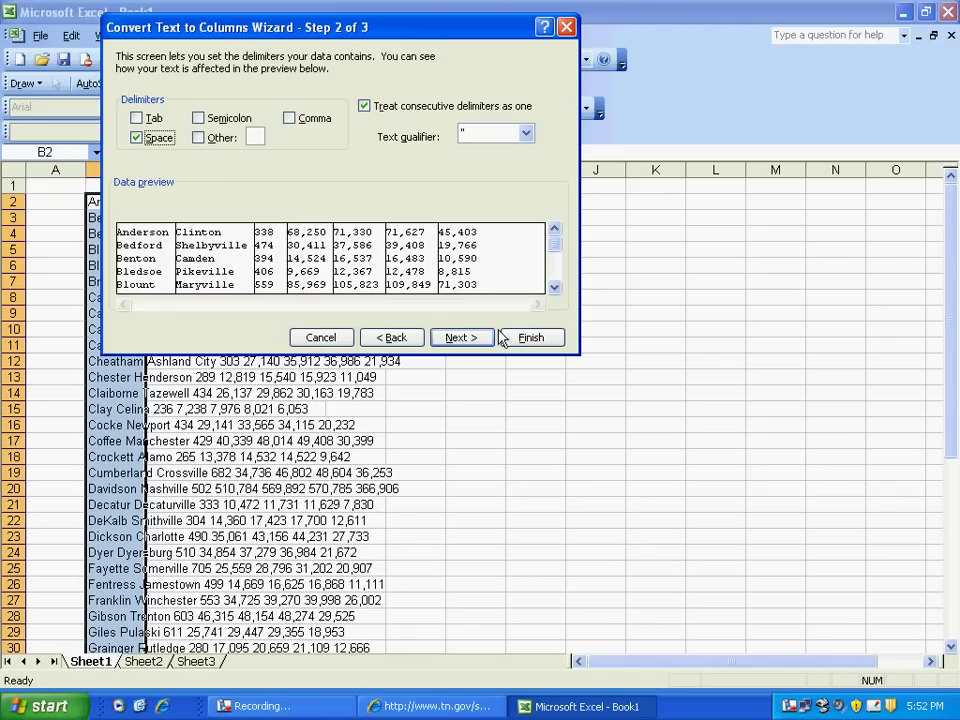
pyautogui.click(464, 340)
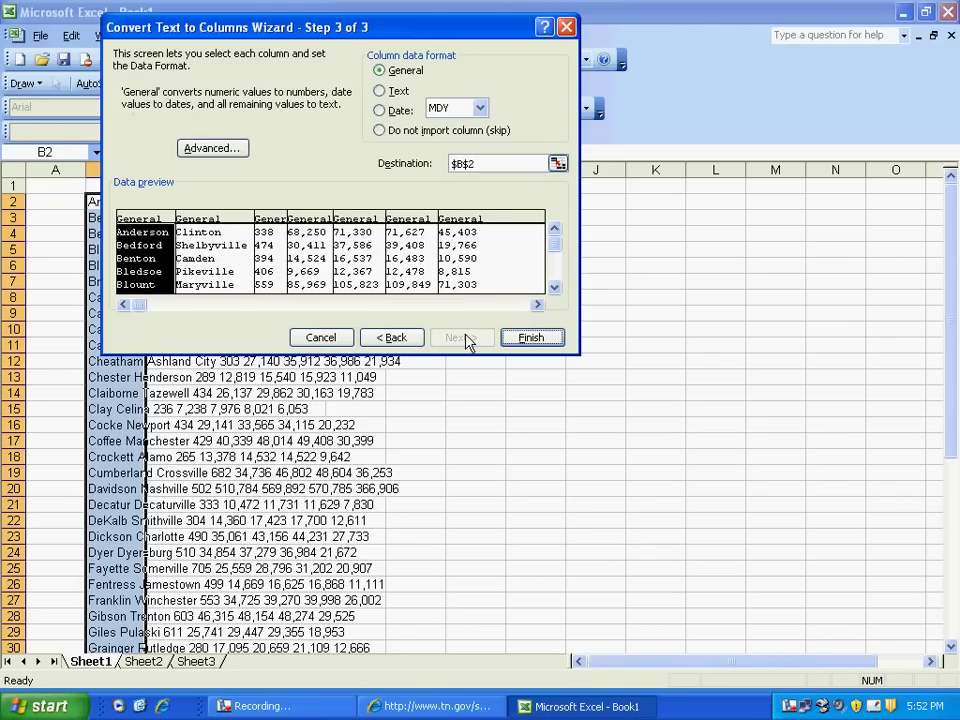
pyautogui.click(542, 338)
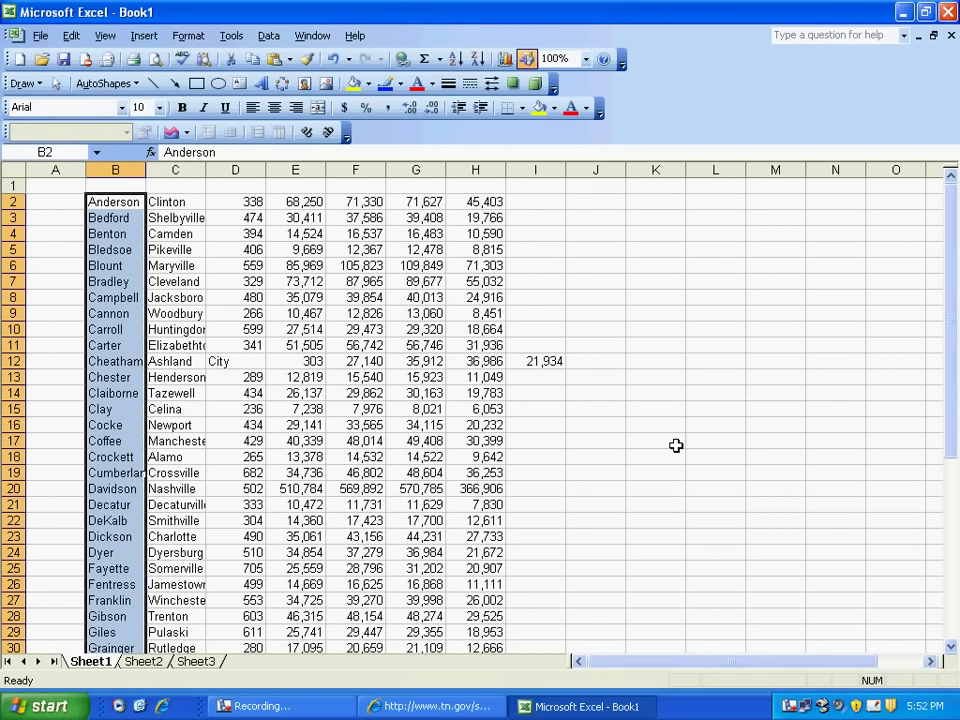
# Check that cells D2, C3, C5, E5 and B3 each hold a single split value.
pyautogui.click(246, 204)
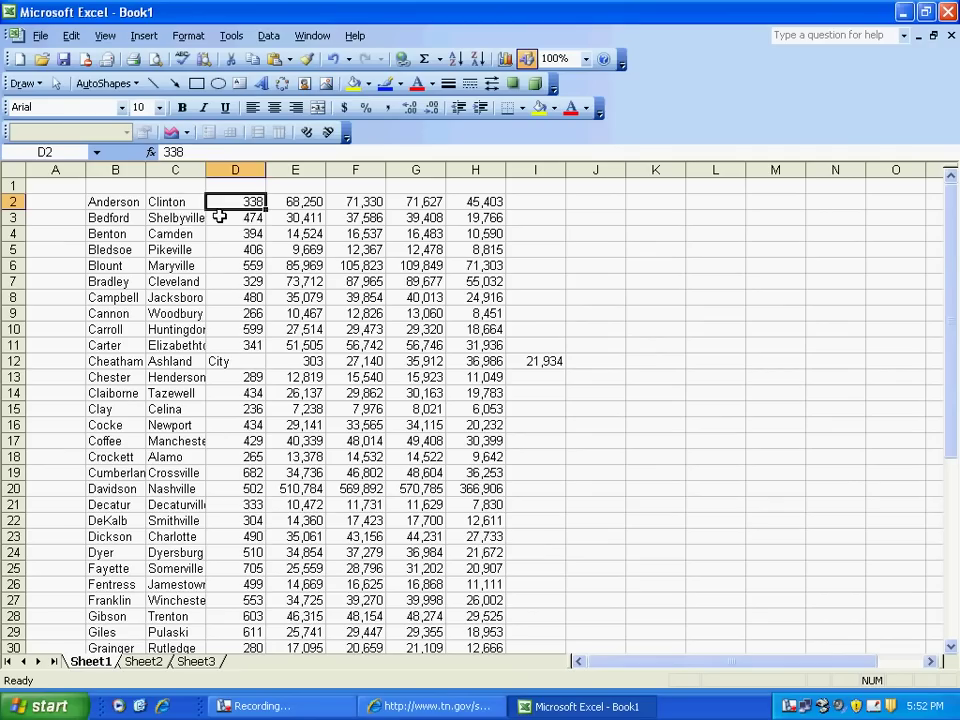
pyautogui.click(170, 220)
pyautogui.click(168, 252)
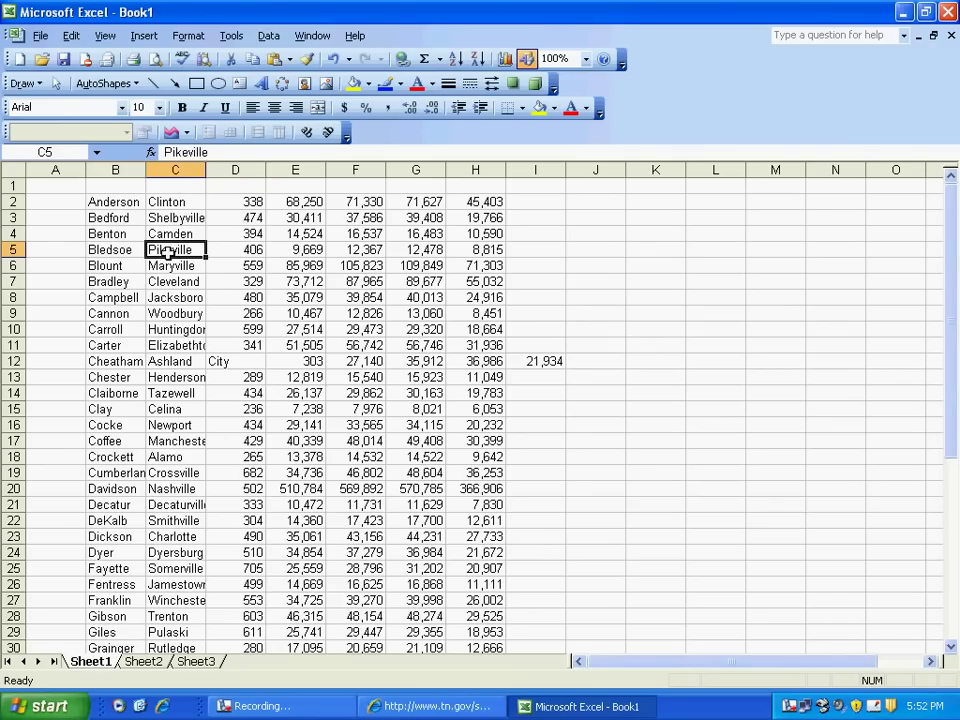
pyautogui.click(300, 252)
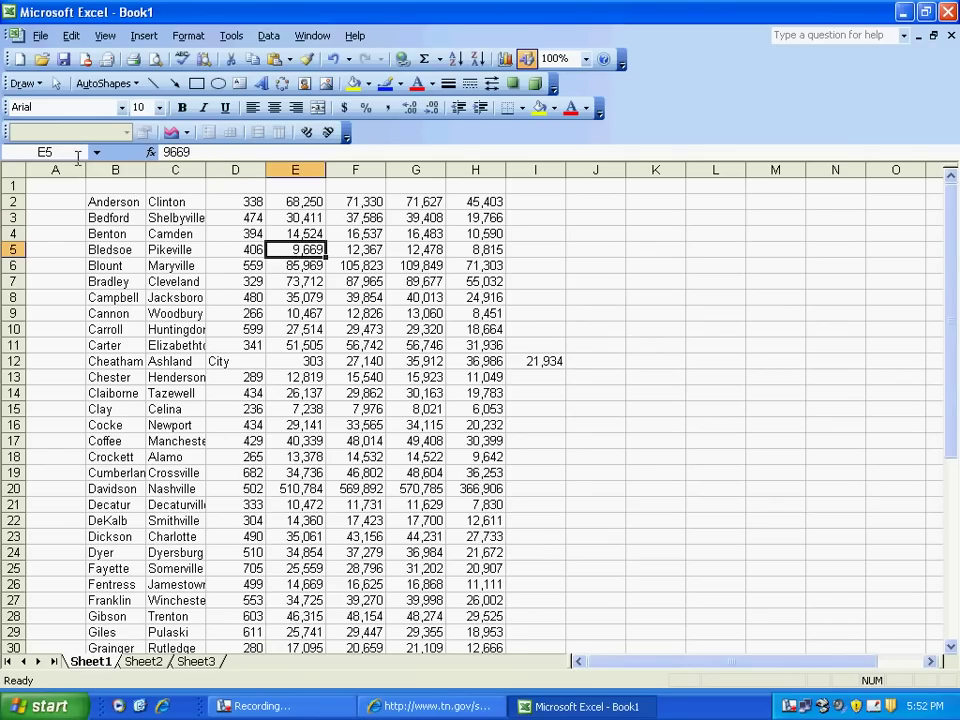
pyautogui.click(103, 222)
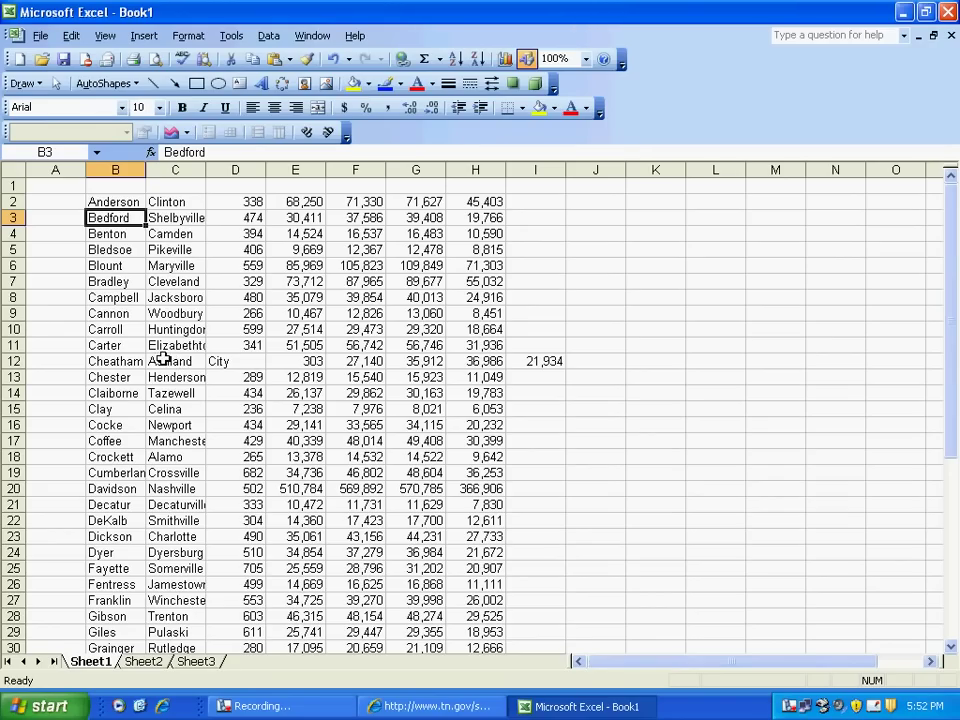
# Cut the stray word 'City' out of cell D12.
pyautogui.click(217, 361)
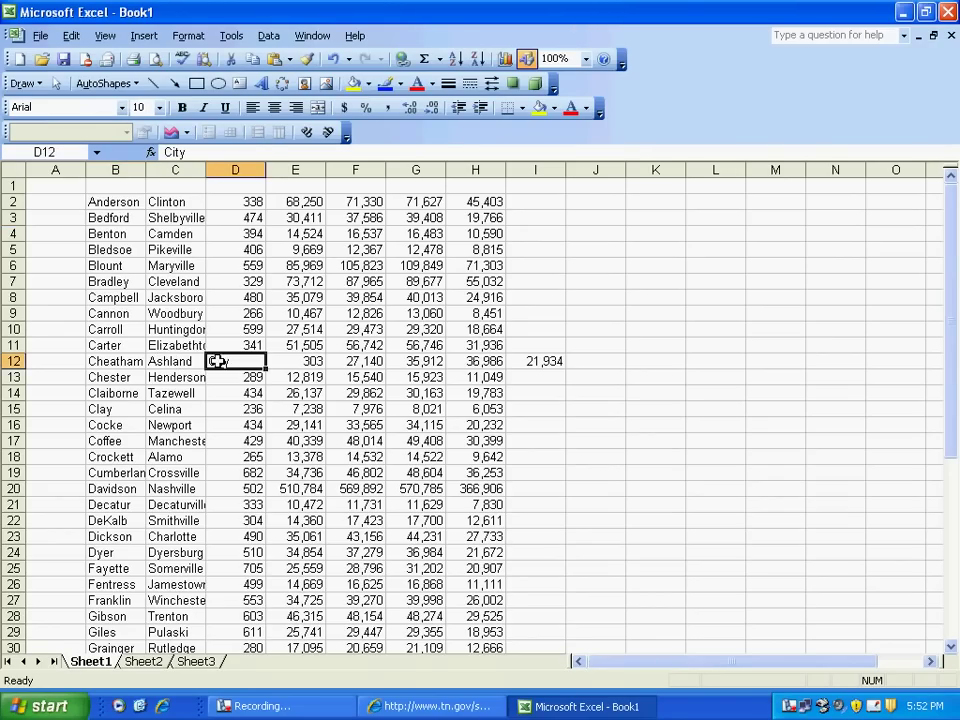
pyautogui.rightClick(217, 361)
pyautogui.click(255, 374)
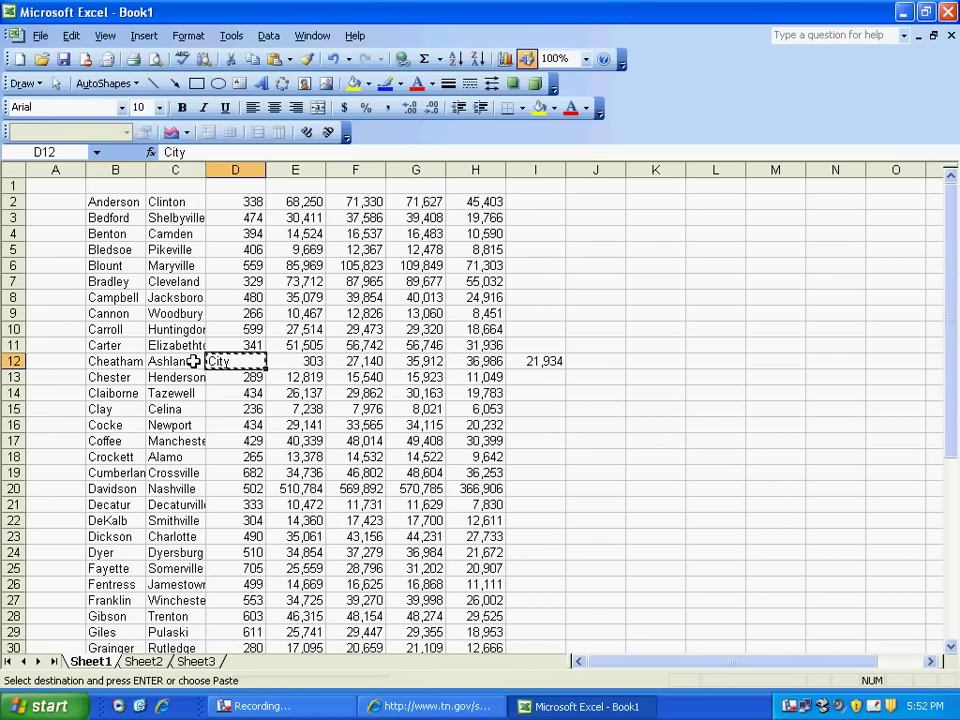
pyautogui.click(193, 361)
pyautogui.doubleClick(195, 361)
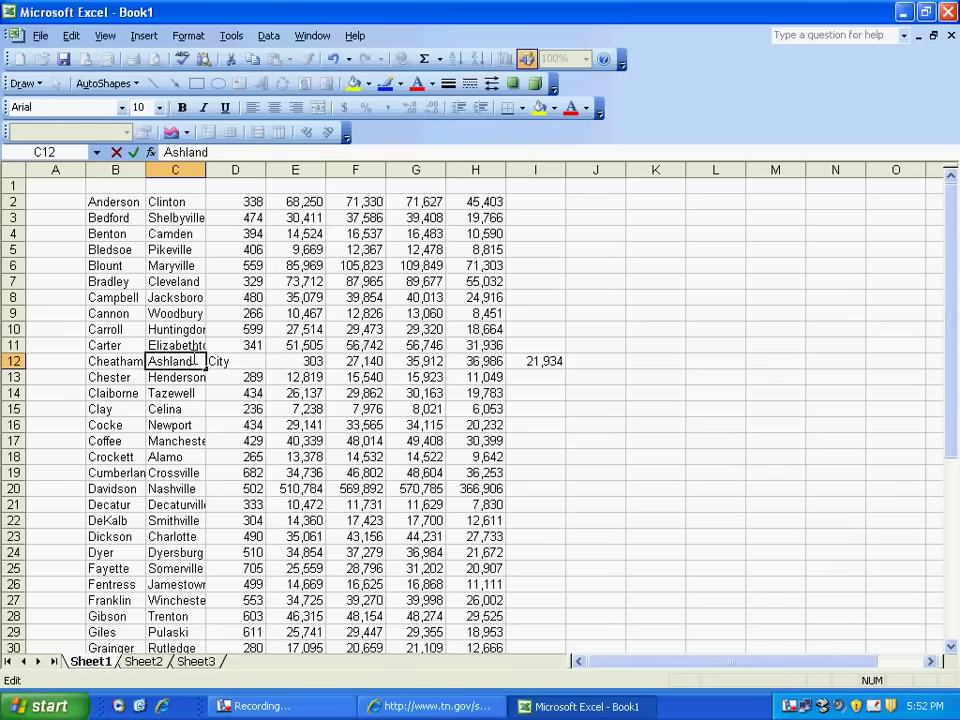
pyautogui.rightClick(195, 362)
pyautogui.click(255, 361)
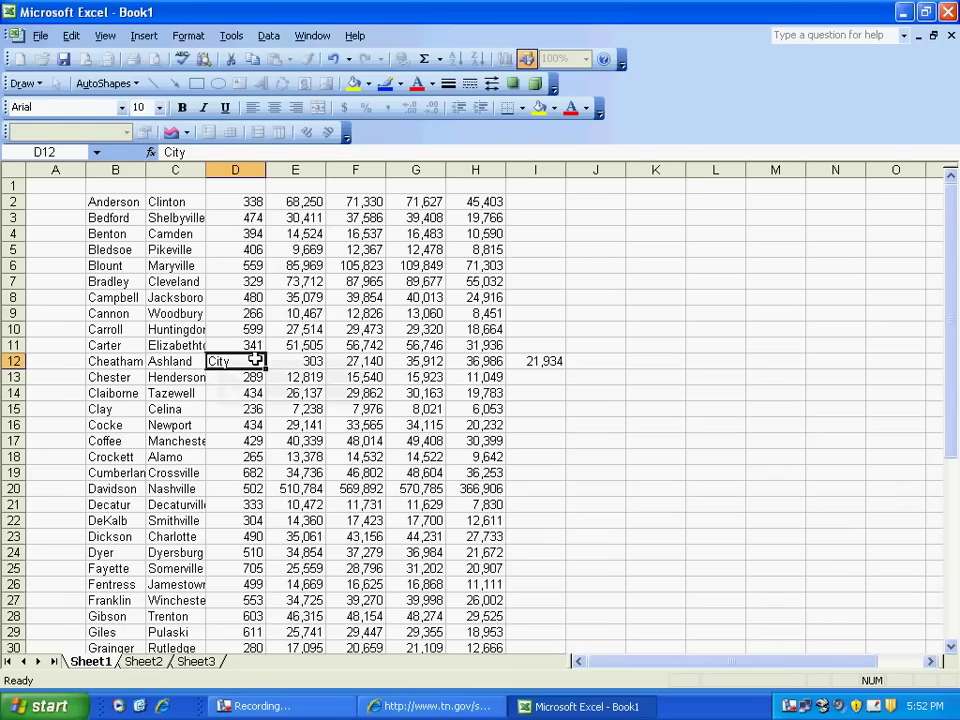
pyautogui.doubleClick(236, 361)
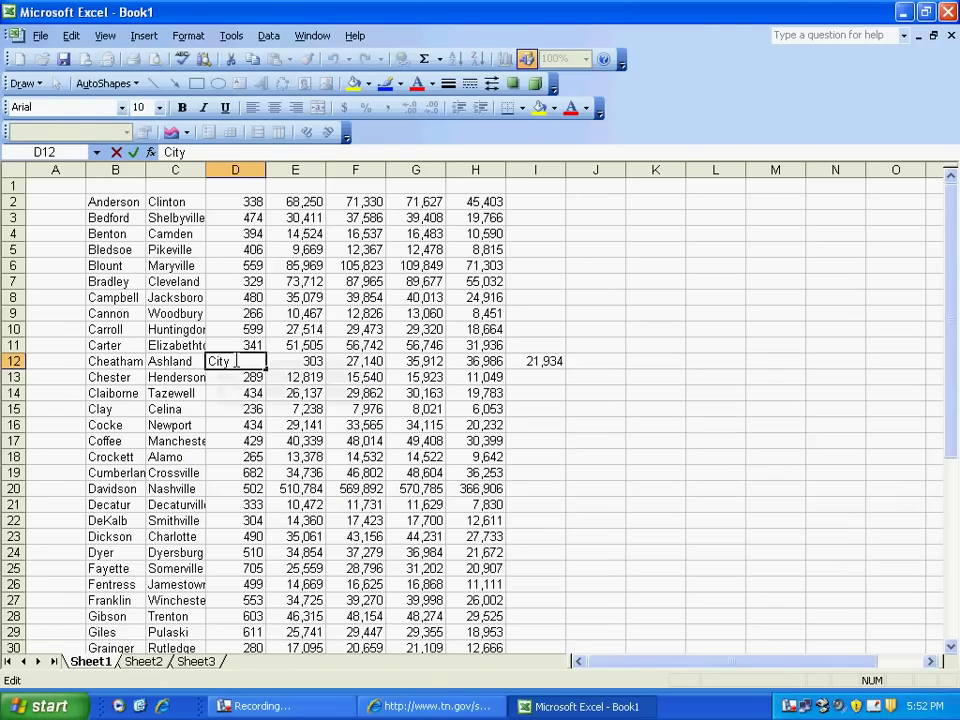
pyautogui.doubleClick(220, 361)
pyautogui.rightClick(221, 360)
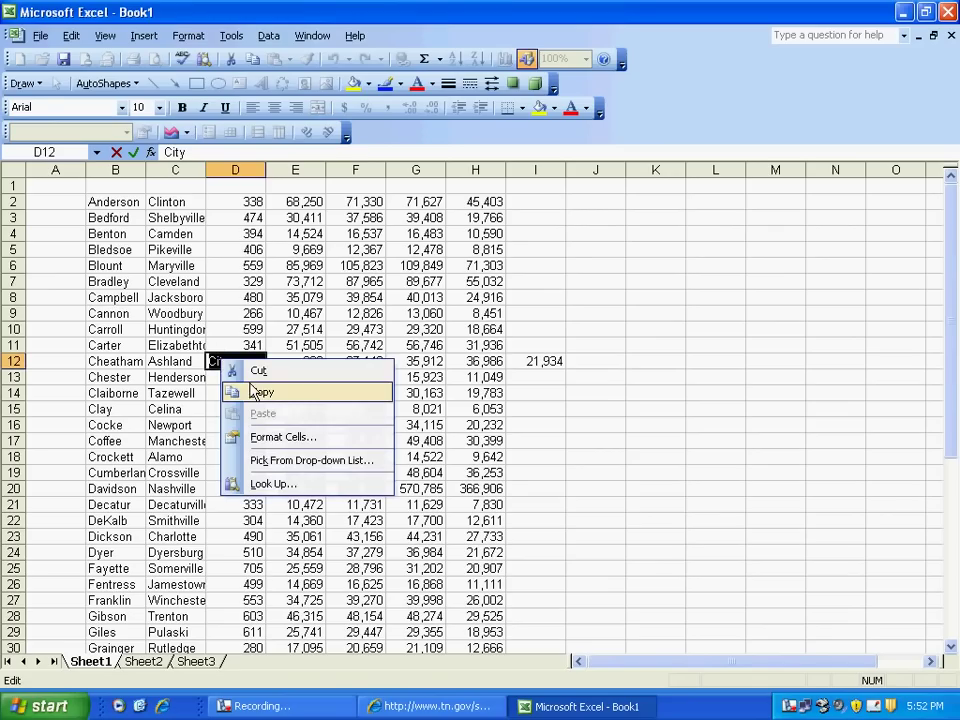
pyautogui.click(252, 370)
# Append 'City' to C12 so it reads 'Ashland City', then widen column C.
pyautogui.click(196, 361)
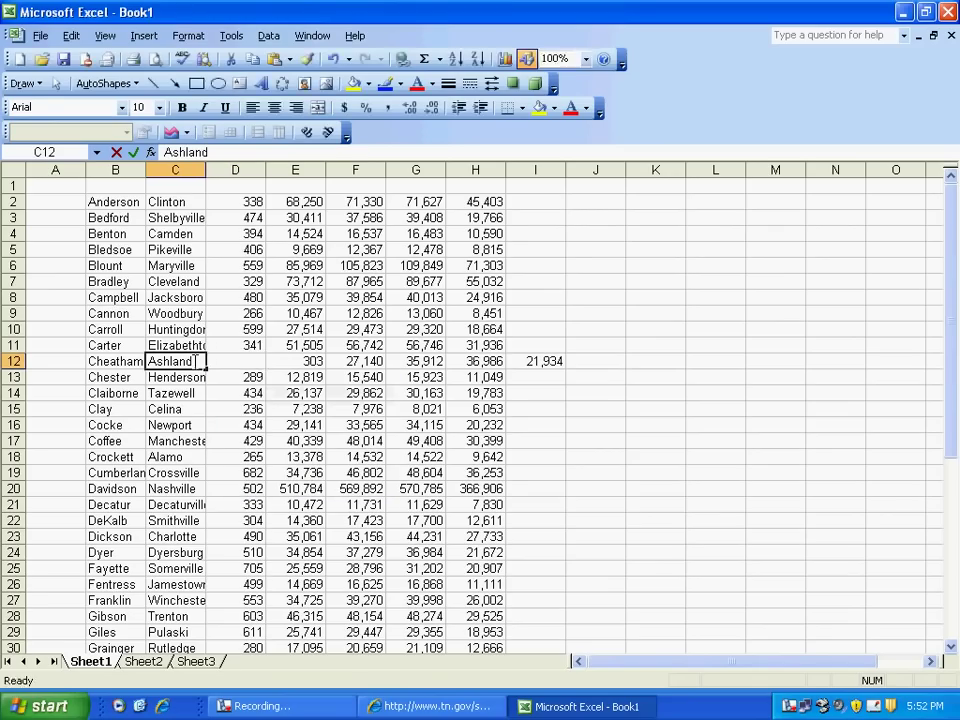
pyautogui.press('F2')
pyautogui.hotkey('ctrl', 'v')
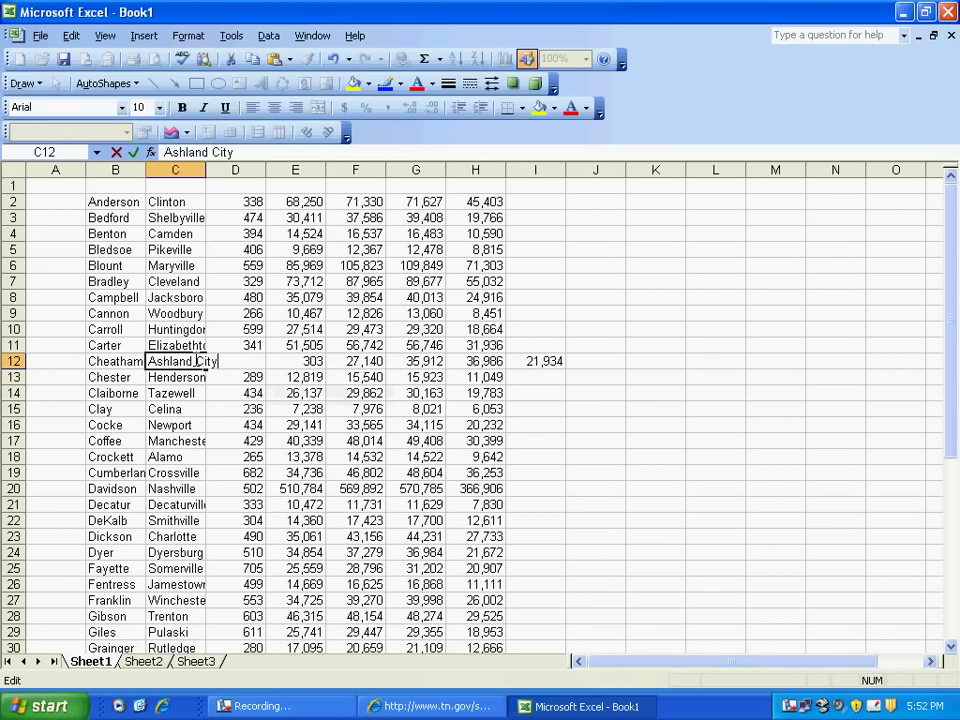
pyautogui.click(214, 185)
pyautogui.moveTo(205, 169); pyautogui.dragTo(237, 169)
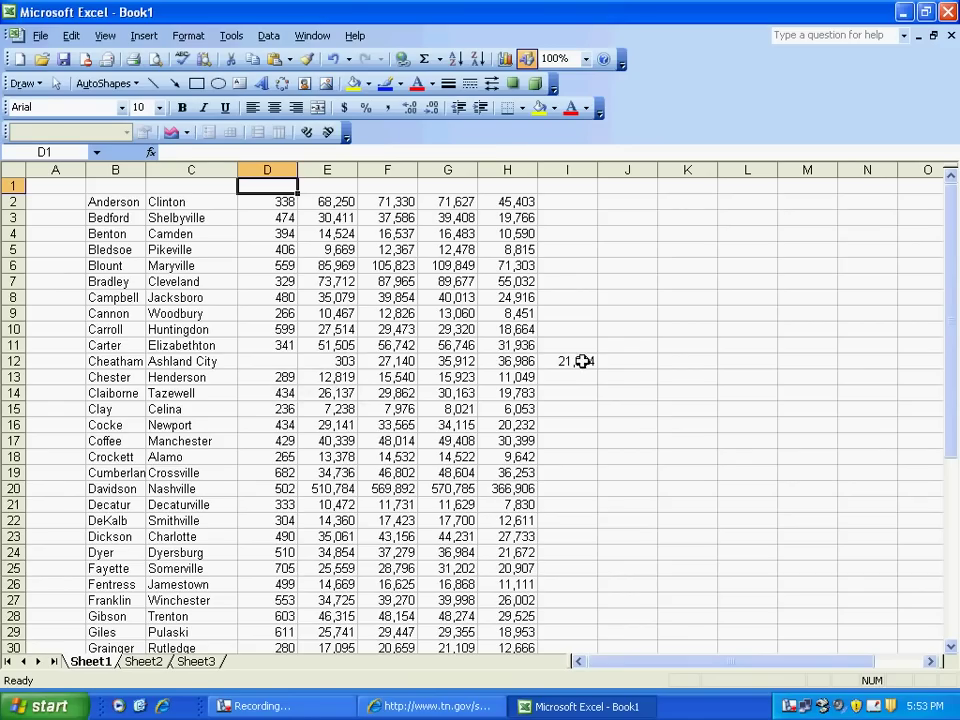
# Move Cheatham's figures from E12:I12 one column left to start at D12.
pyautogui.moveTo(333, 361); pyautogui.dragTo(574, 361)
pyautogui.rightClick(327, 357)
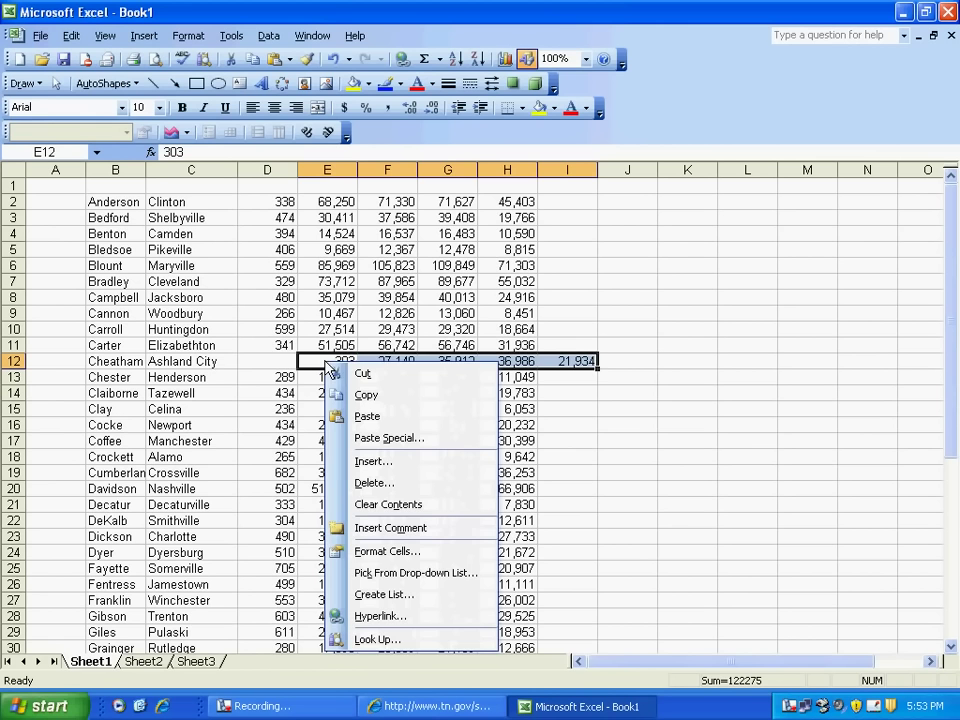
pyautogui.click(345, 373)
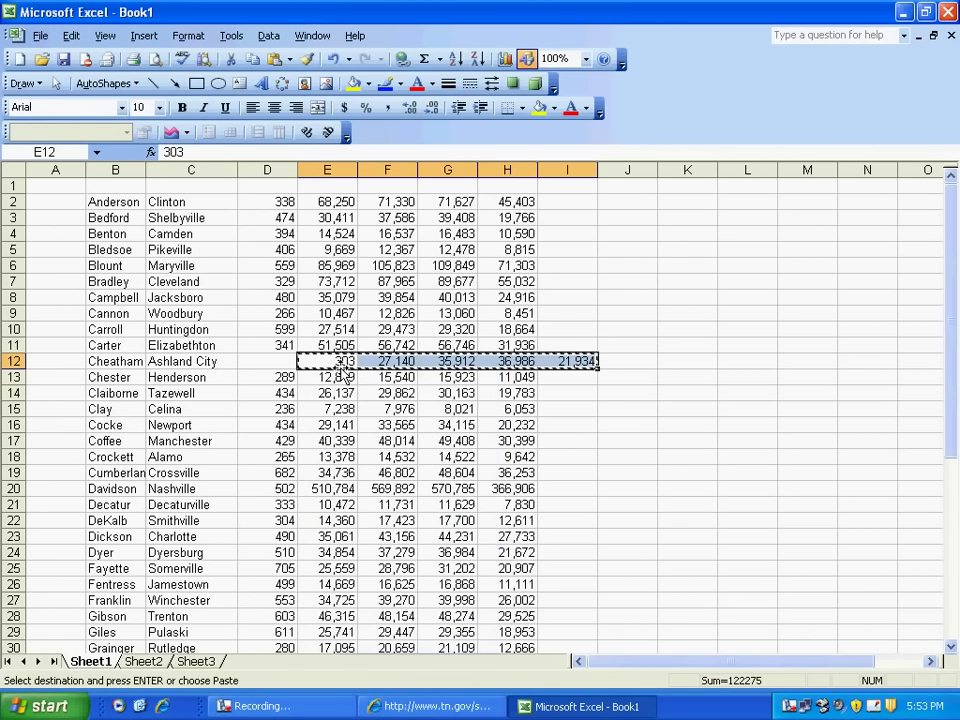
pyautogui.click(282, 360)
pyautogui.rightClick(284, 359)
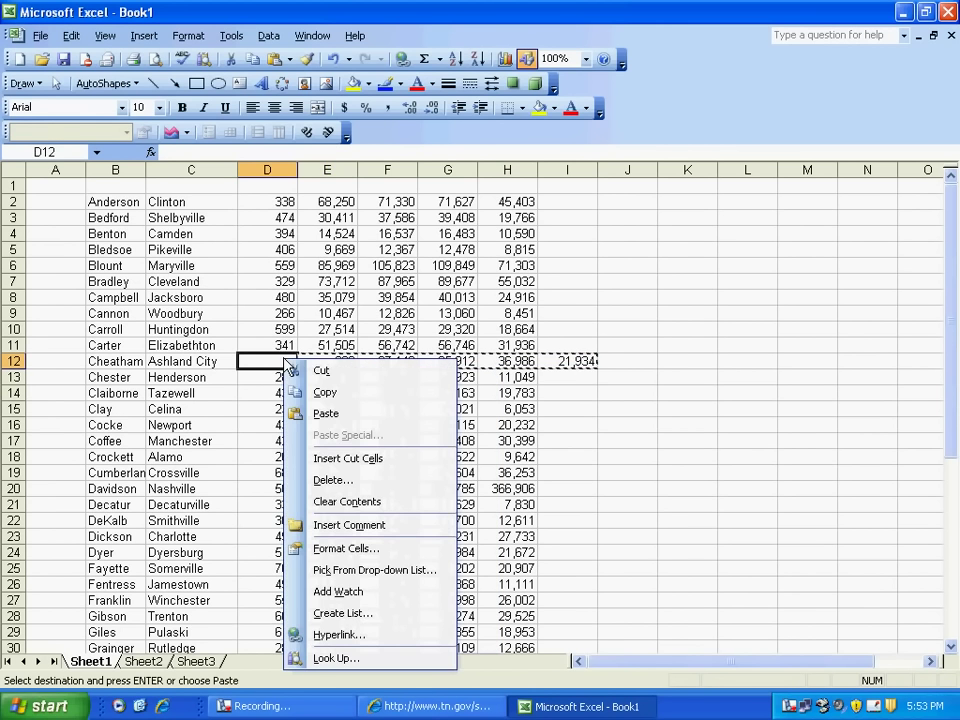
pyautogui.click(325, 413)
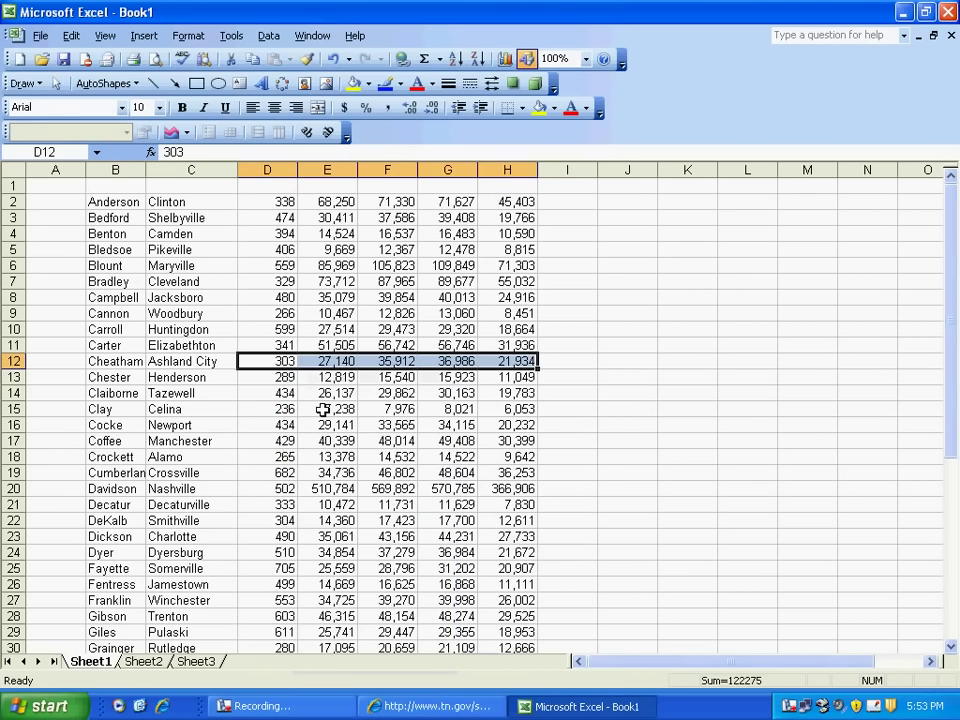
pyautogui.click(570, 393)
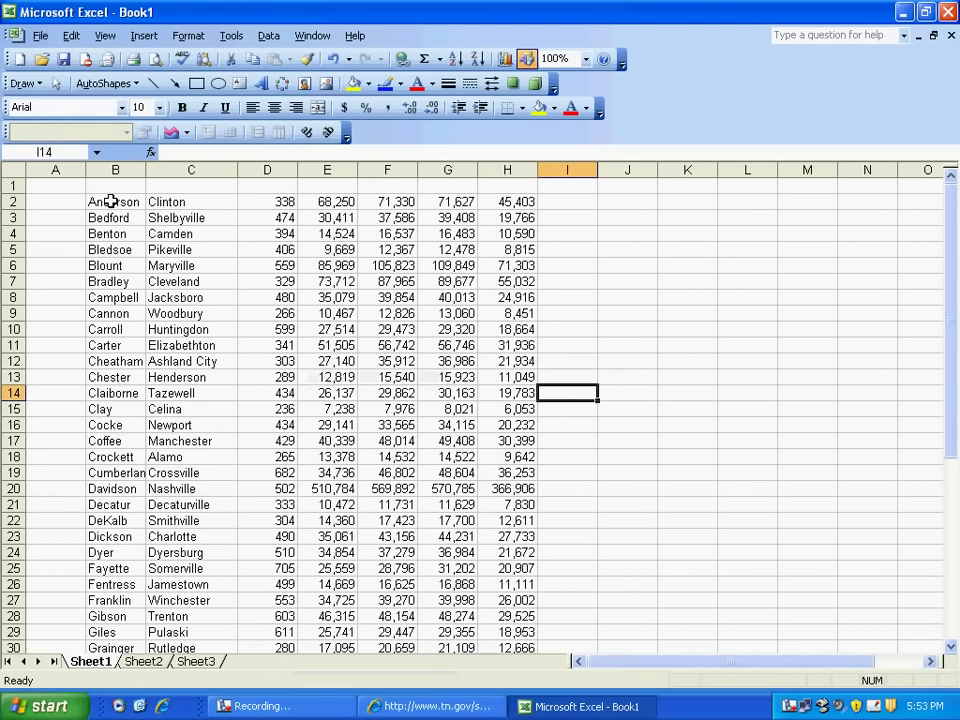
# Apply All Borders to the county table in B2:H29.
pyautogui.moveTo(108, 202); pyautogui.dragTo(497, 628)
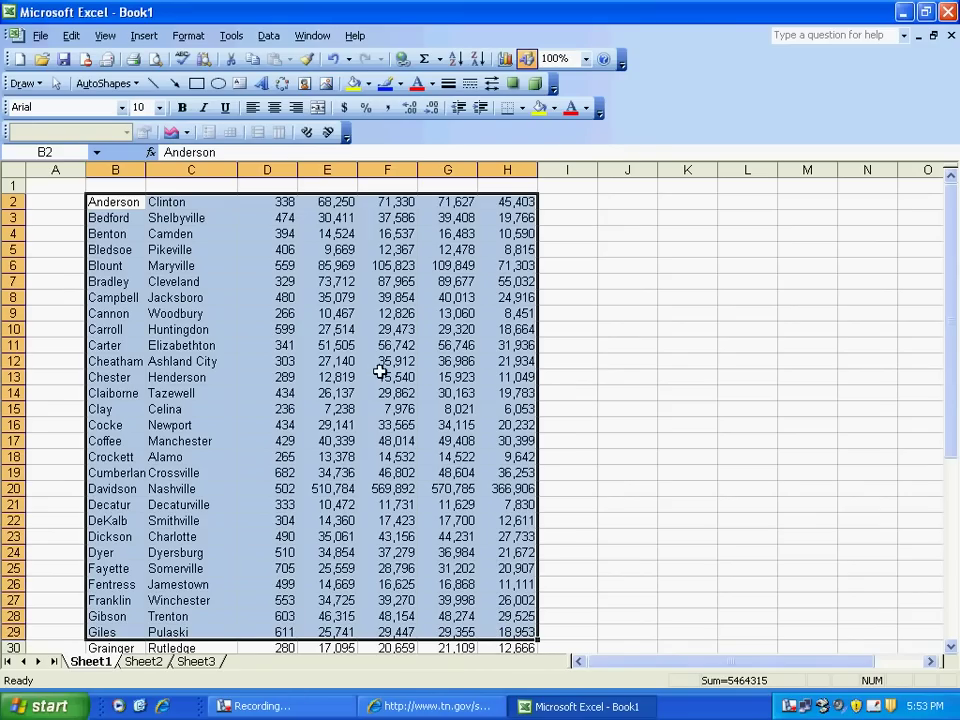
pyautogui.click(522, 108)
pyautogui.click(535, 189)
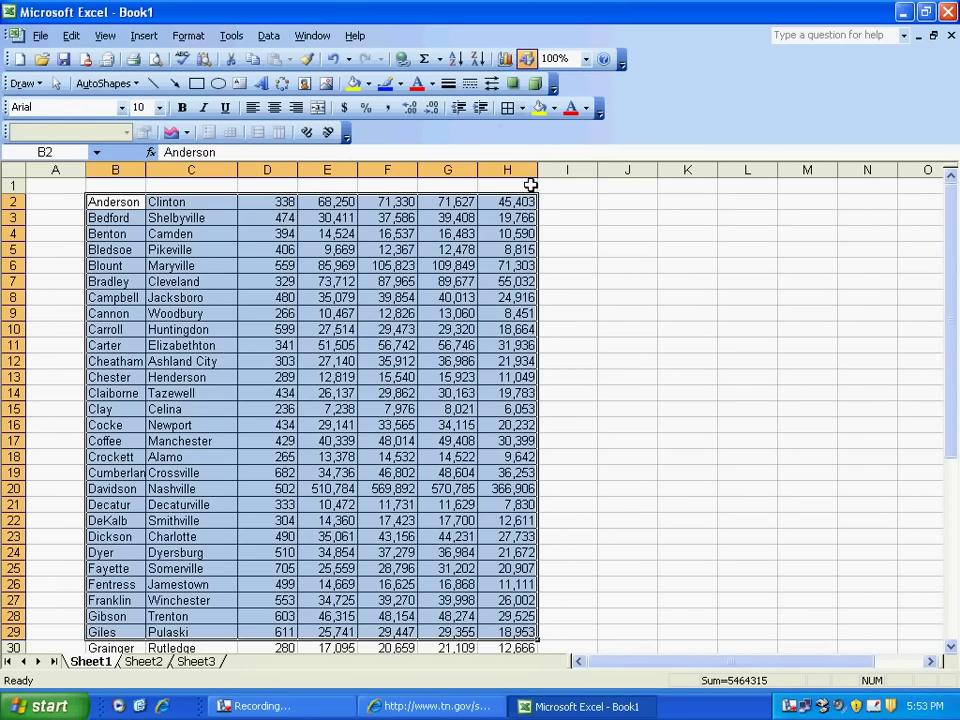
pyautogui.click(610, 269)
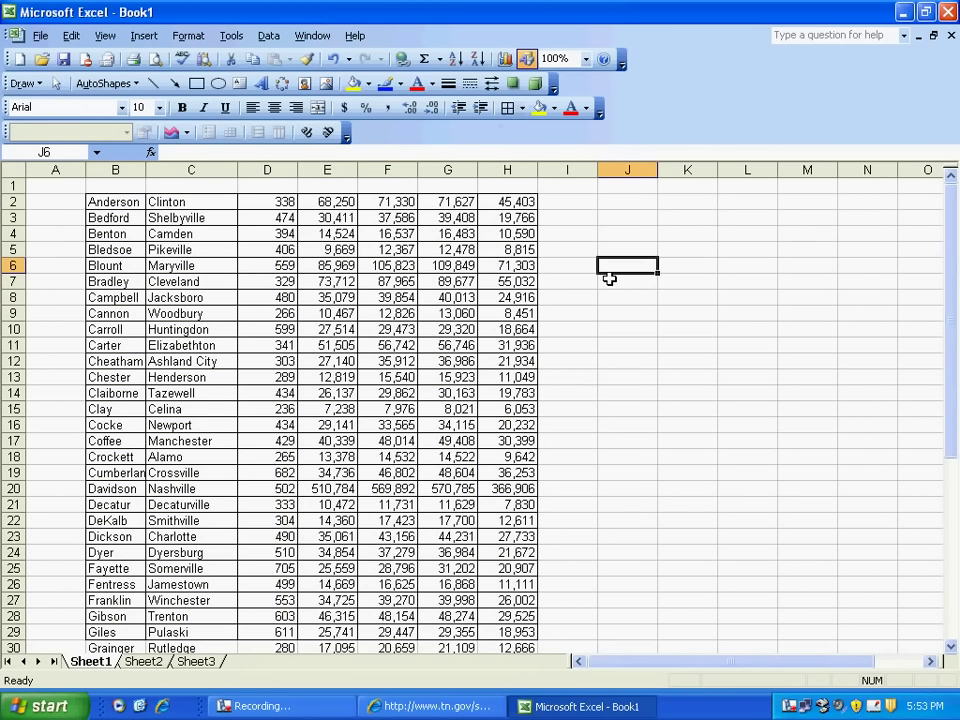